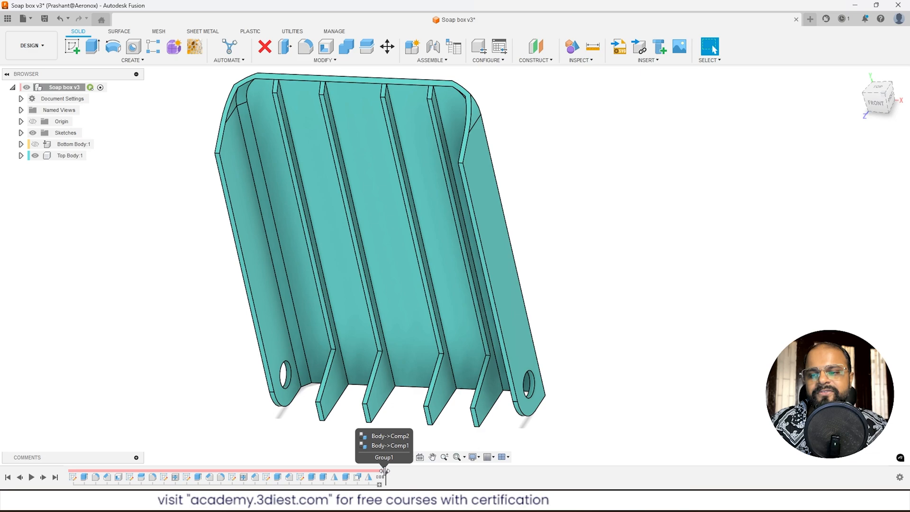
Roll the design history back to just before the group that converts the two bodies into components.
left_click_drag(385, 470, 375, 472)
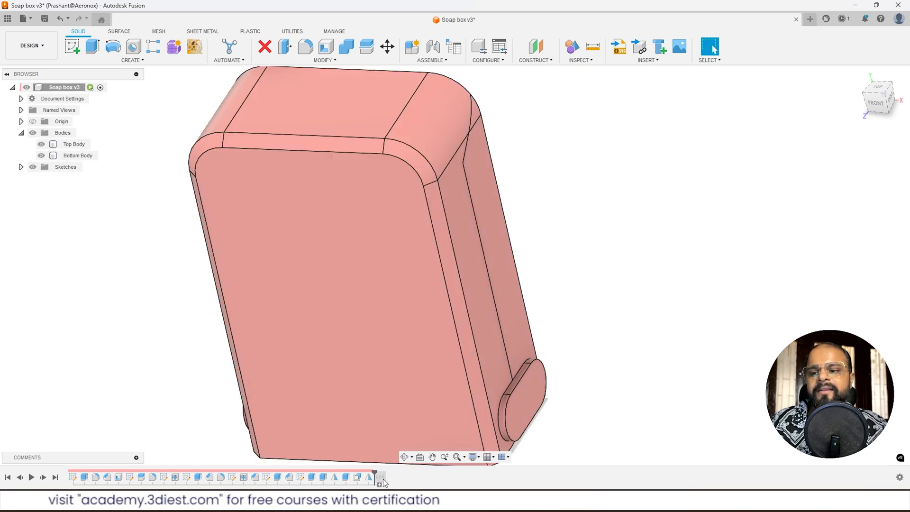
left_click(76, 155)
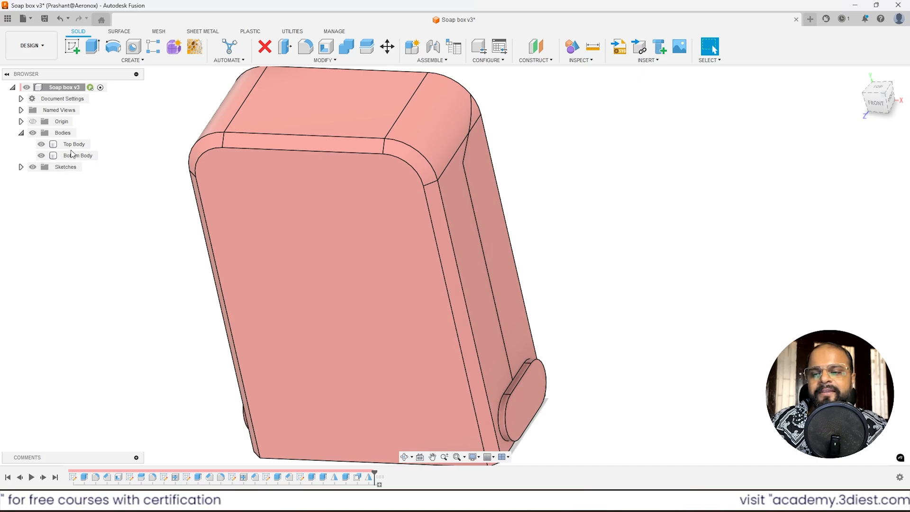
mouse_move(382, 476)
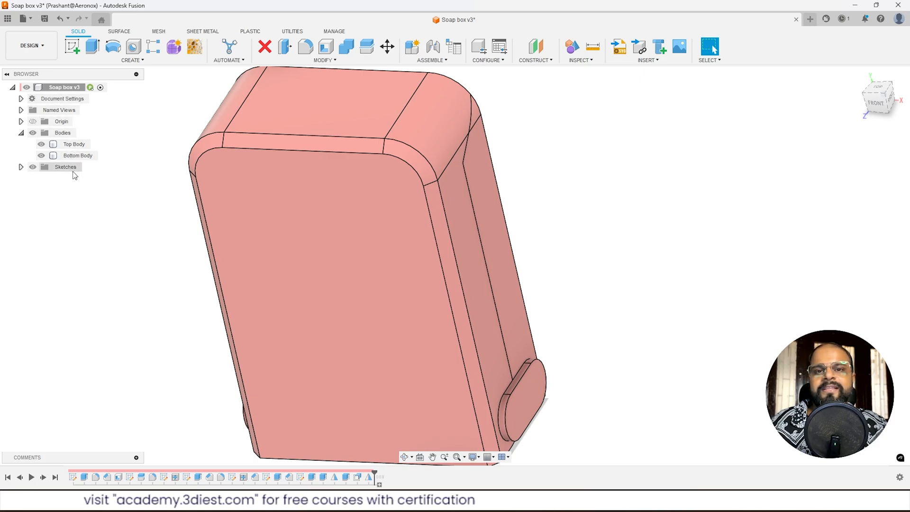
Hide the Bottom Body and start a sketch on the inner middle face of the Top Body, between the central ribs.
scroll(556, 200, "down", 4)
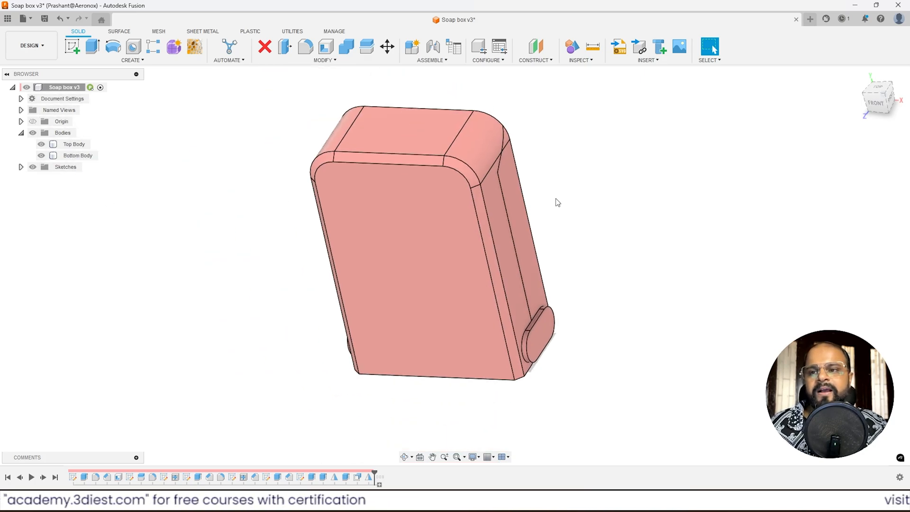
middle_click_drag(475, 166, 438, 251, "shift")
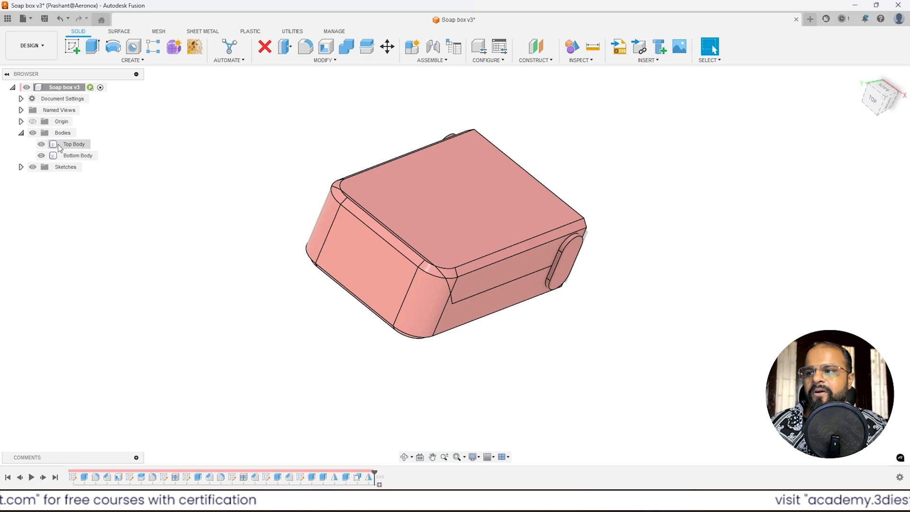
left_click(42, 156)
mouse_move(434, 199)
middle_mouse_down("shift")
mouse_move(425, 235)
mouse_move(454, 164)
mouse_move(447, 175)
mouse_move(462, 209)
middle_mouse_up("shift")
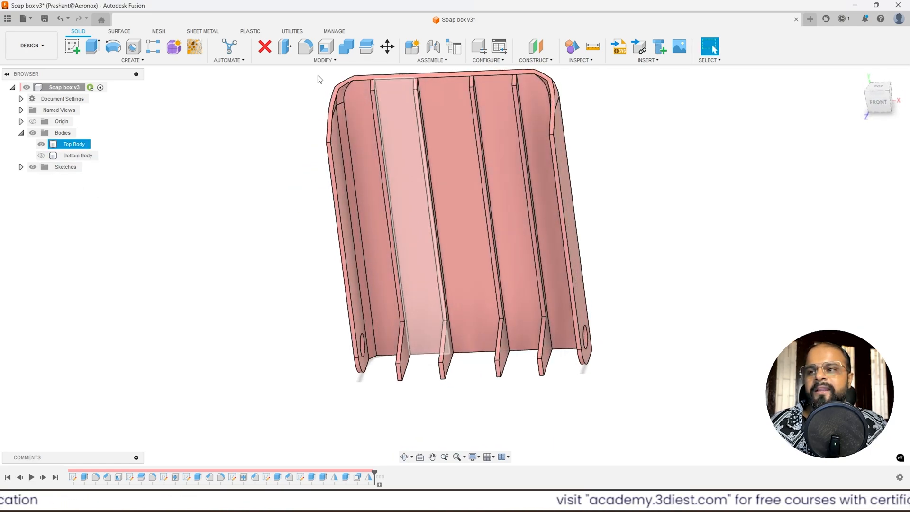
left_click(72, 46)
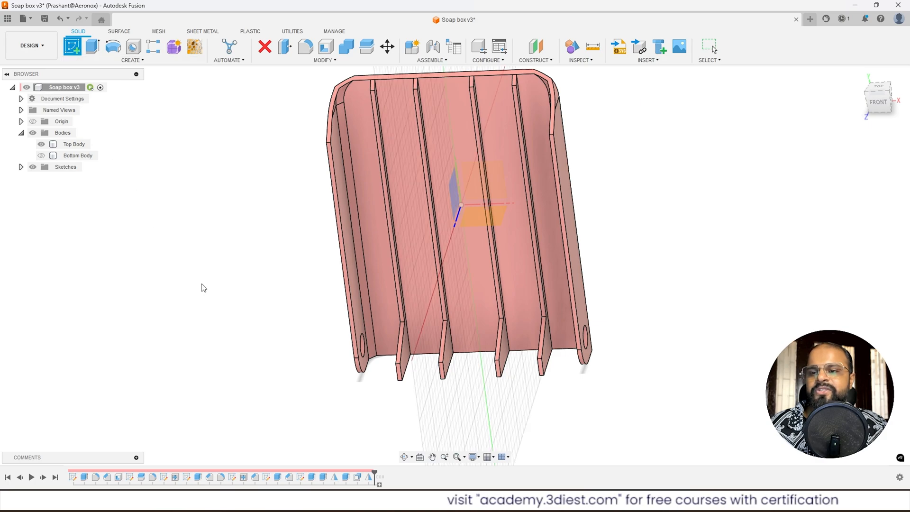
left_click(457, 141)
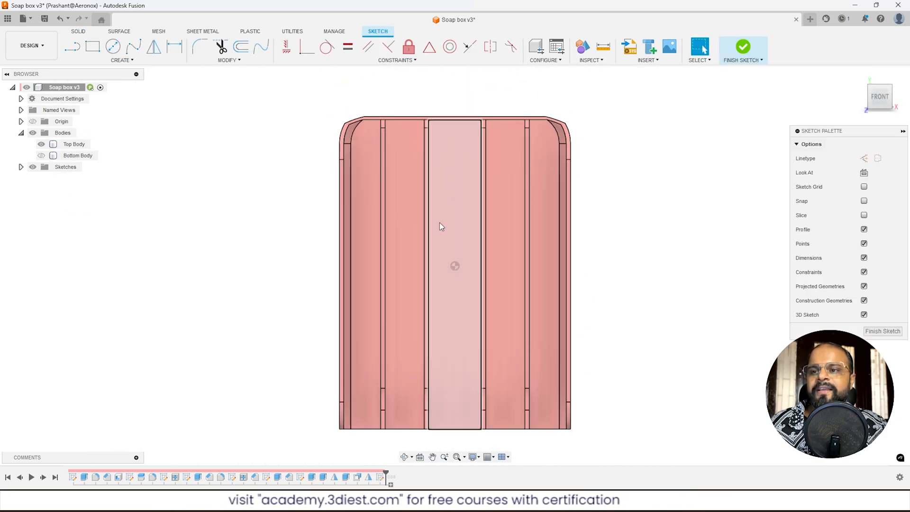
Sketch two circles on the middle face, one about 8 mm in diameter above the origin and a slightly larger one below it.
left_click(112, 46)
left_click(454, 265)
scroll(473, 260, "up", 2)
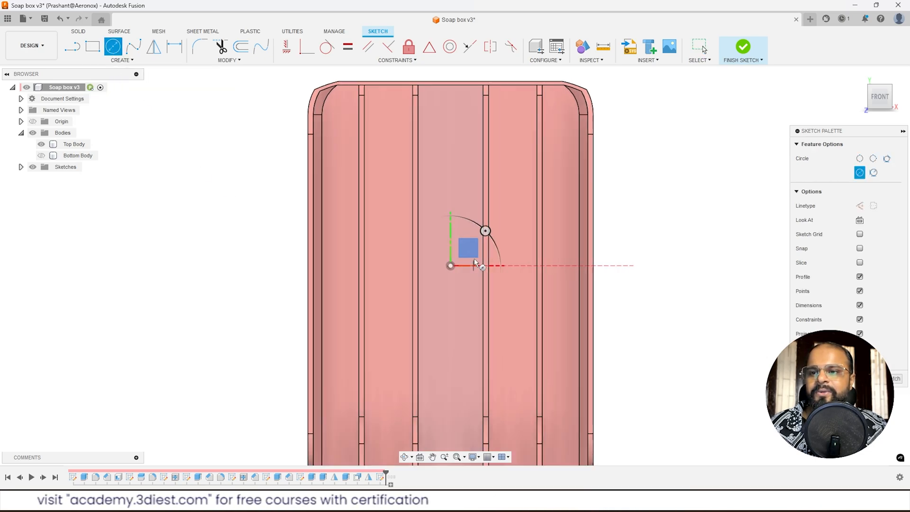
left_click(449, 155)
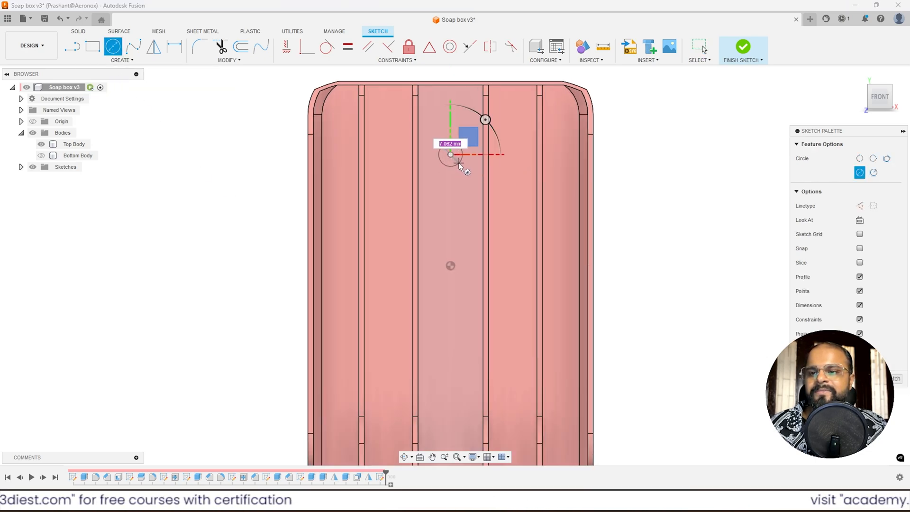
scroll(455, 151, "down", 2)
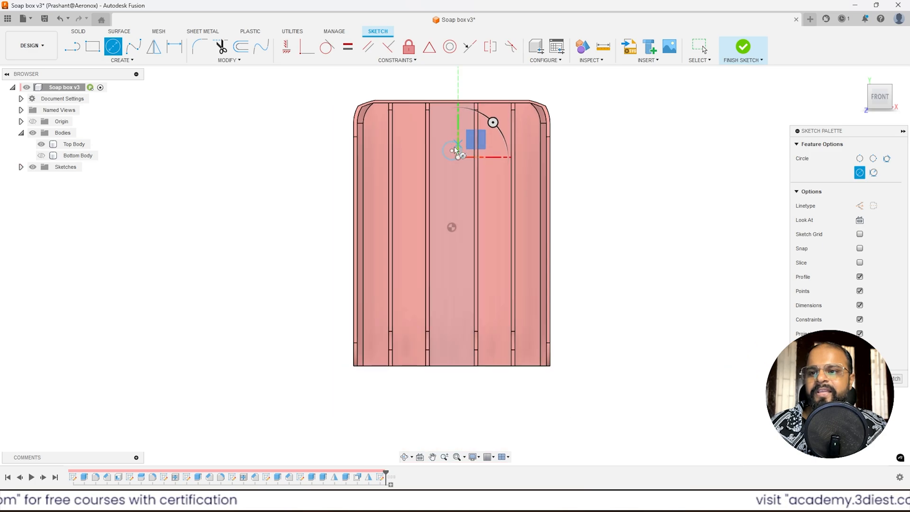
left_click(459, 325)
key("Escape")
Align both circle centres vertically with each other and with the sketch origin.
scroll(492, 189, "up", 3)
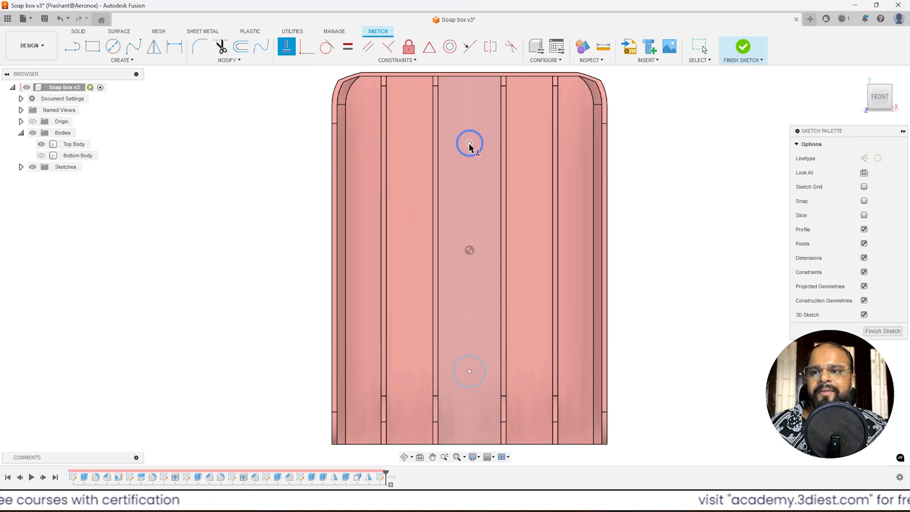
left_click(471, 375)
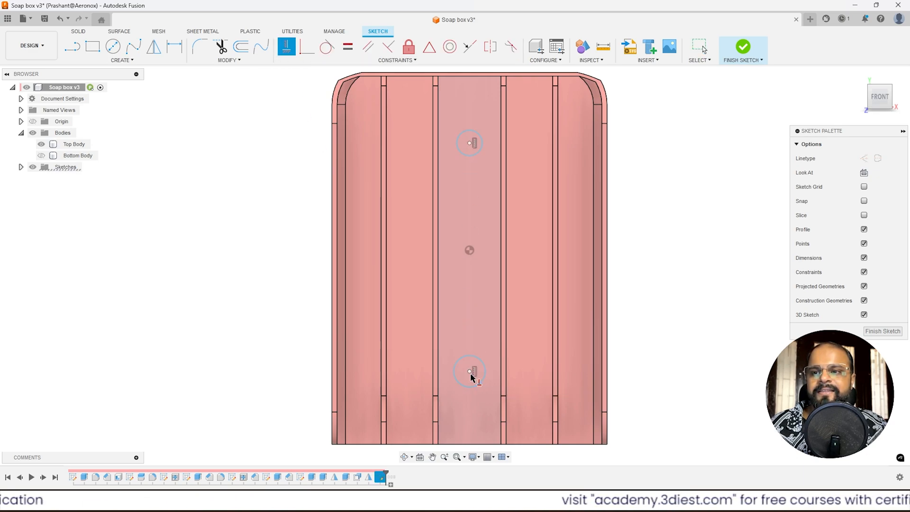
left_click(469, 251)
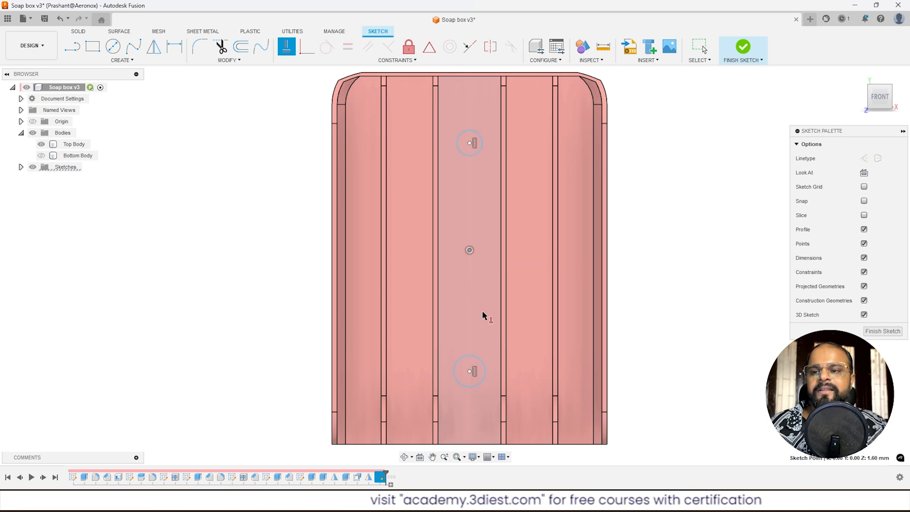
left_click(469, 371)
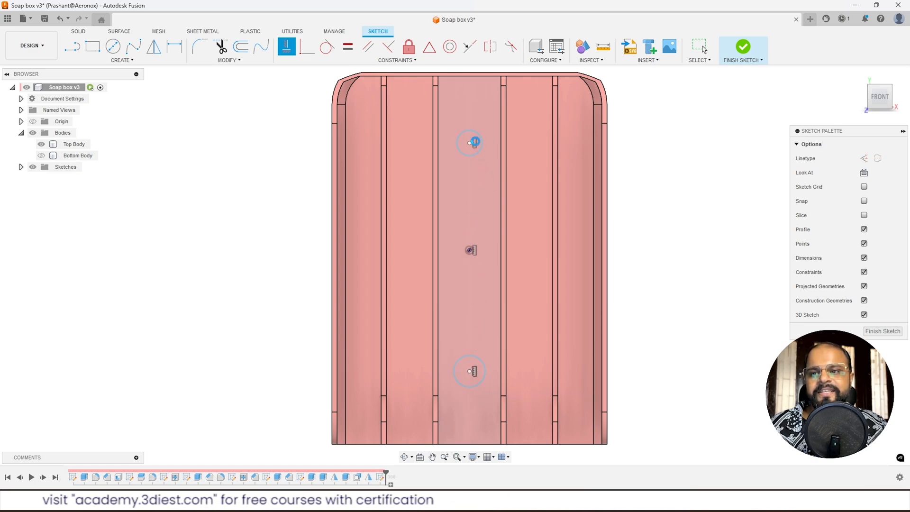
key("Escape")
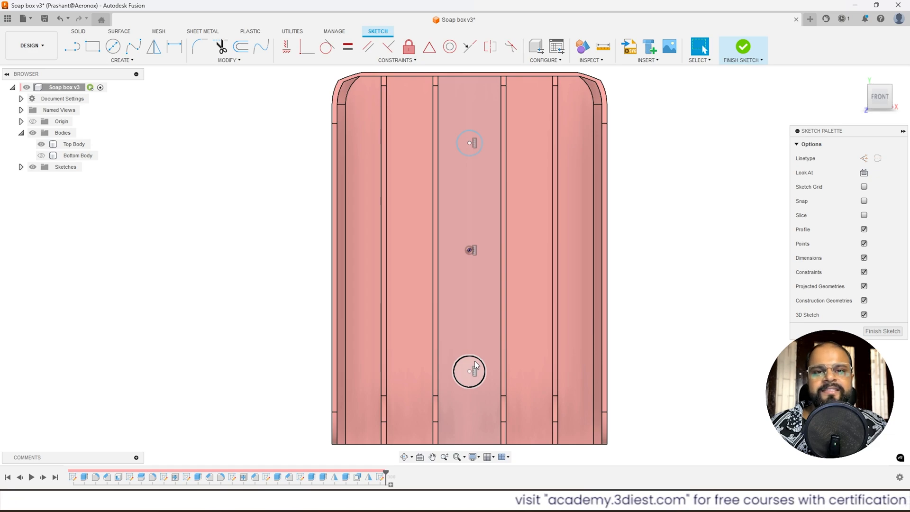
Make the upper and lower circles equal in size with an Equal constraint.
left_click(349, 50)
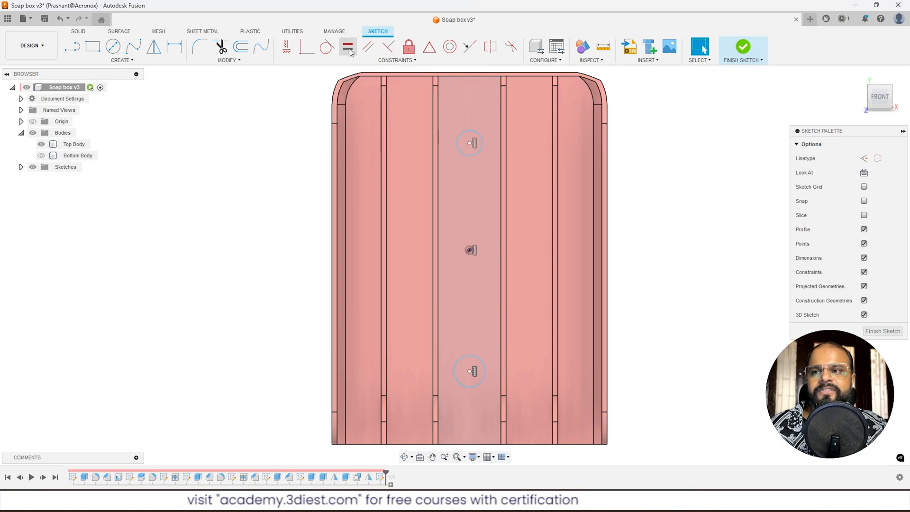
left_click(478, 153)
left_click(484, 361)
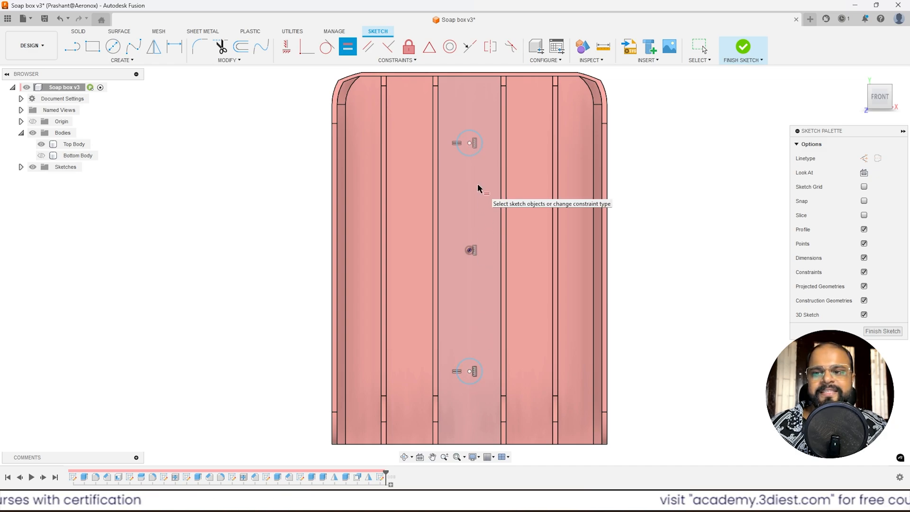
key("Escape")
Resize the upper circle freehand to about 8.8 mm in diameter to test the equal constraint.
left_click(477, 134)
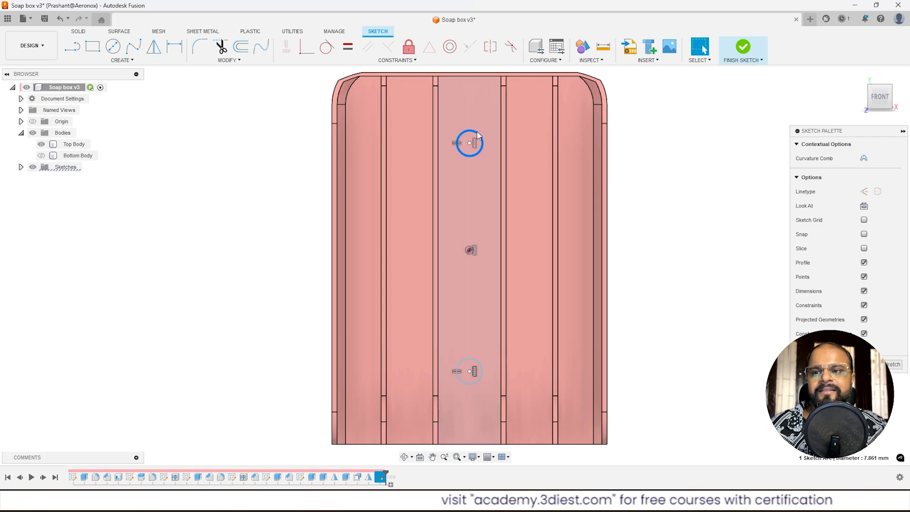
mouse_move(477, 134)
left_mouse_down()
mouse_move(492, 124)
mouse_move(482, 131)
left_mouse_up()
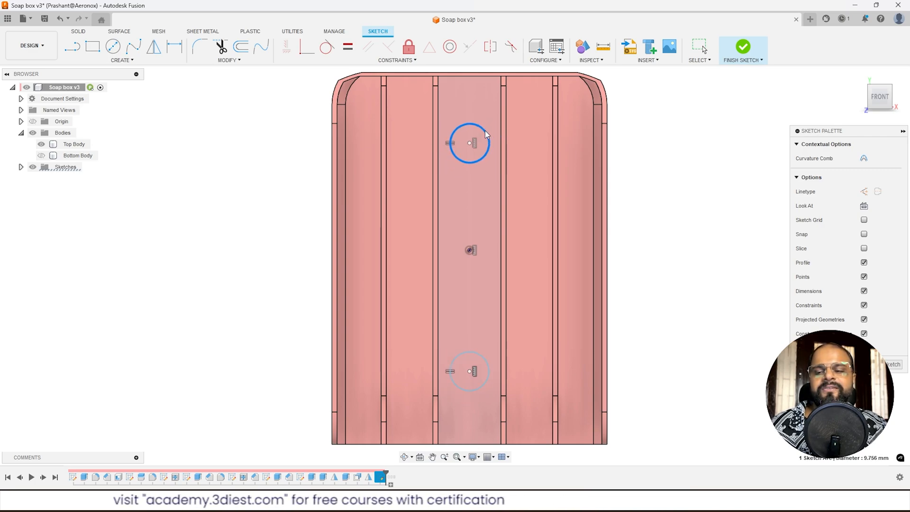
left_click_drag(481, 135, 480, 137)
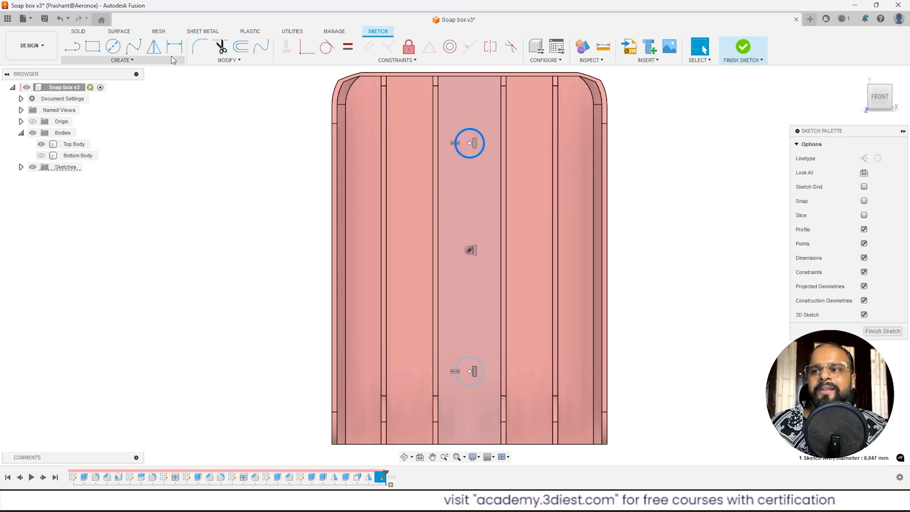
Dimension the upper circle's diameter at 3.2 mm.
left_click(174, 48)
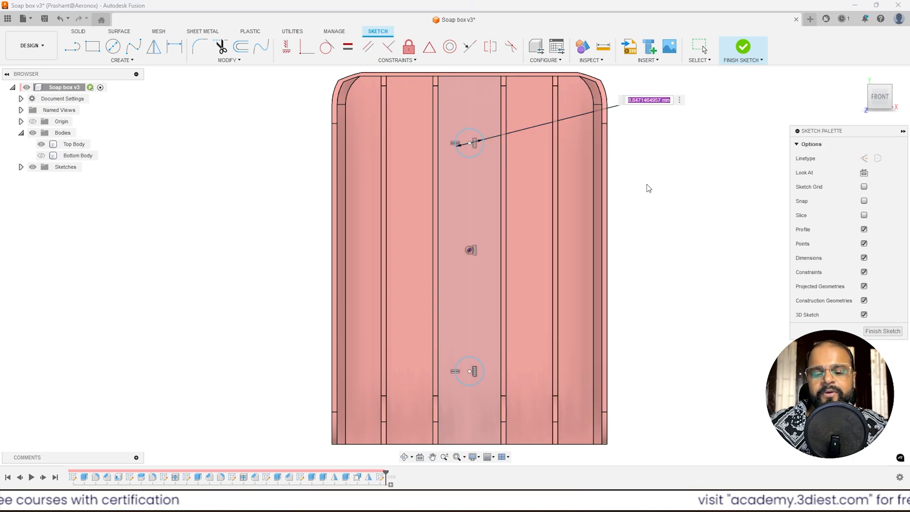
key("Return")
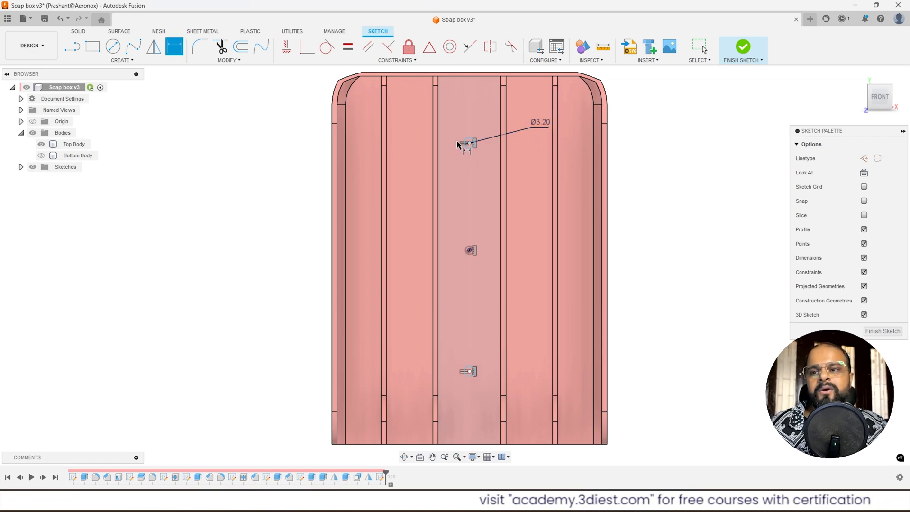
key("Escape")
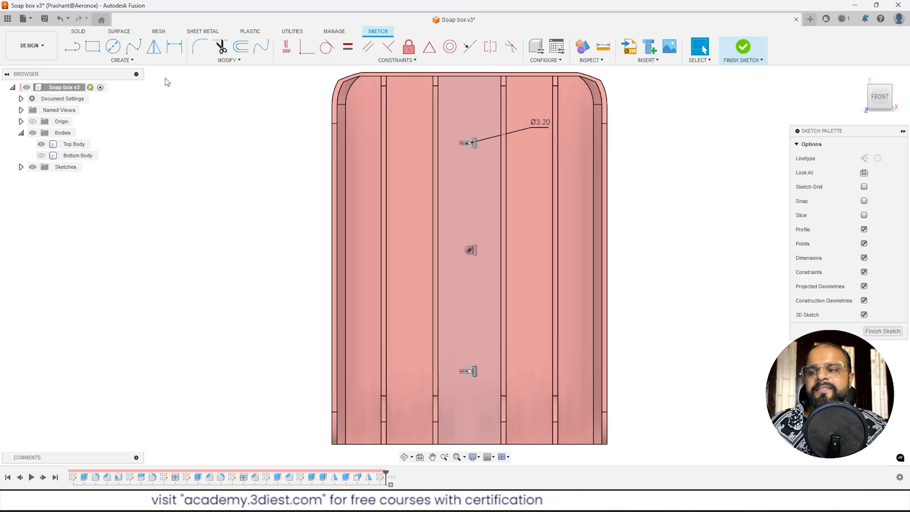
Dimension the distance between the upper circle's centre and the sketch origin at 35 mm.
left_click(175, 49)
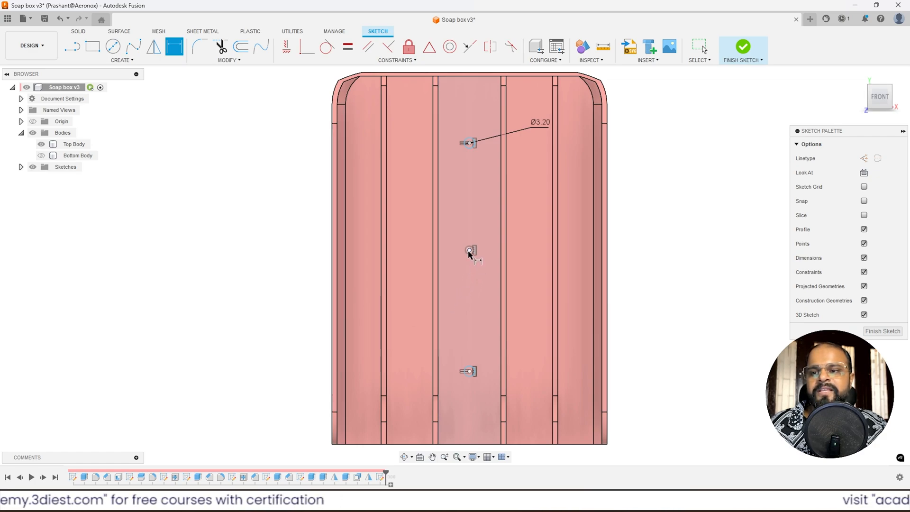
scroll(469, 144, "up", 3)
left_click(454, 142)
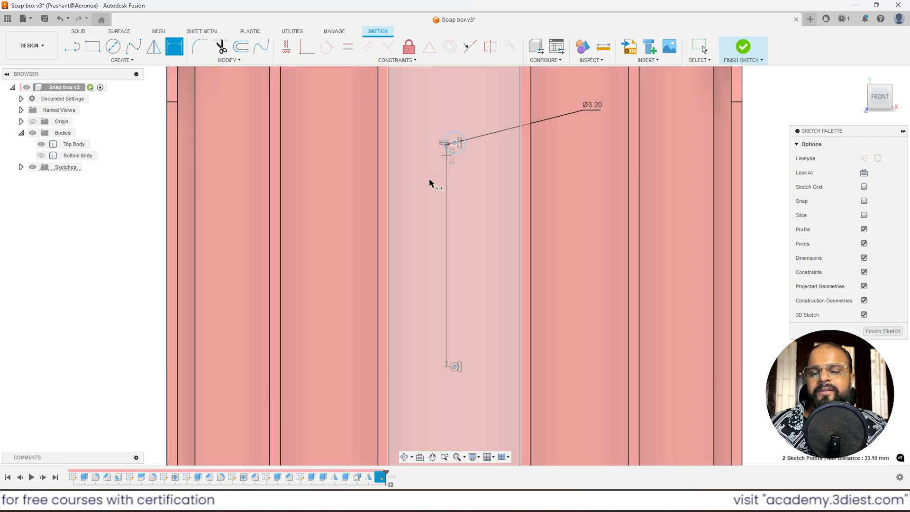
scroll(430, 183, "down", 2)
left_click(707, 215)
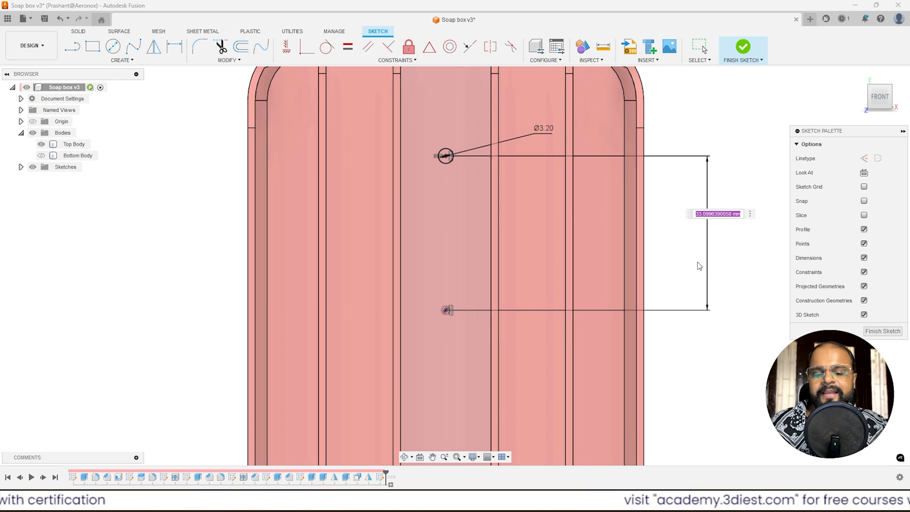
type("35")
key("Return")
scroll(696, 259, "down", 2)
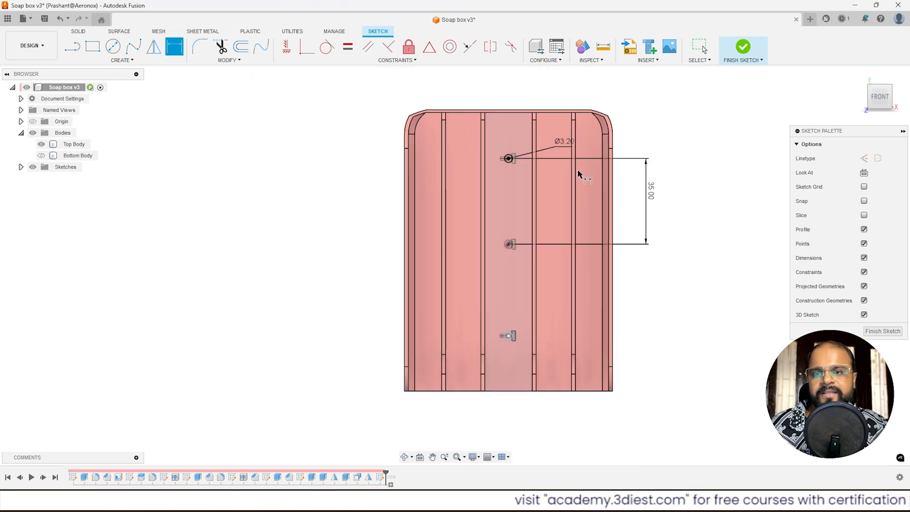
Dimension the distance from the sketch origin to the lower circle's centre at 40 mm and finish the sketch.
scroll(479, 232, "up", 1)
left_click(477, 228)
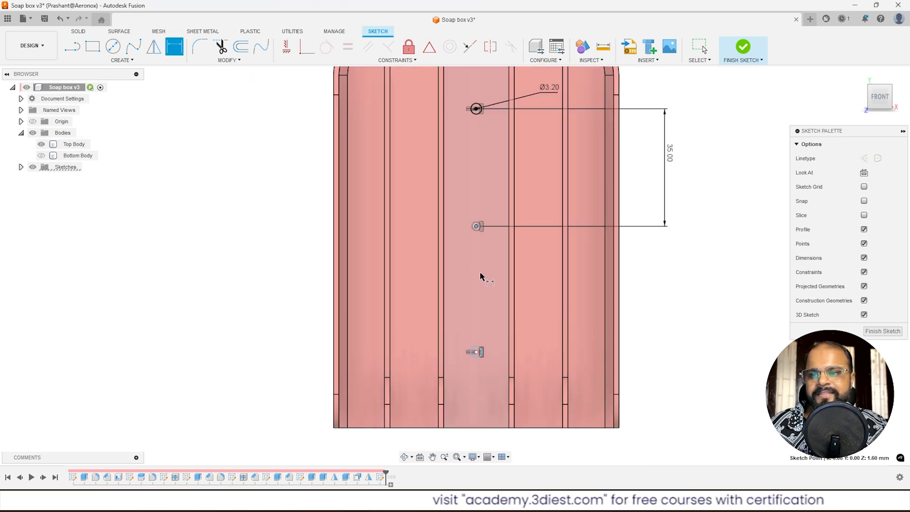
left_click(475, 351)
left_click(671, 285)
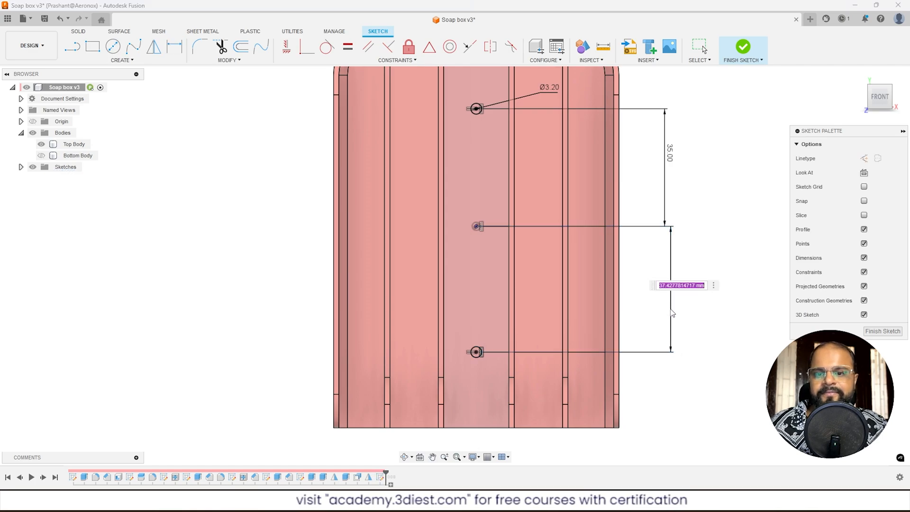
type("40")
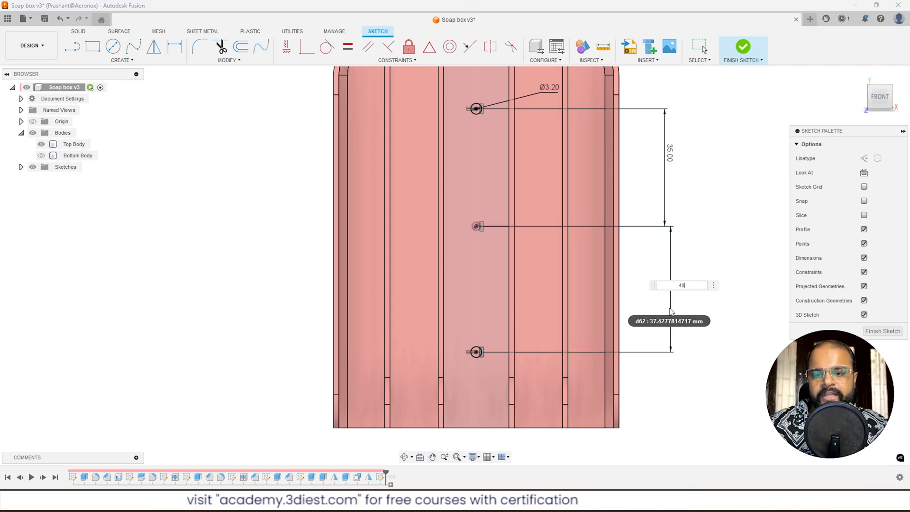
key("Return")
scroll(565, 300, "down", 1)
key("Escape")
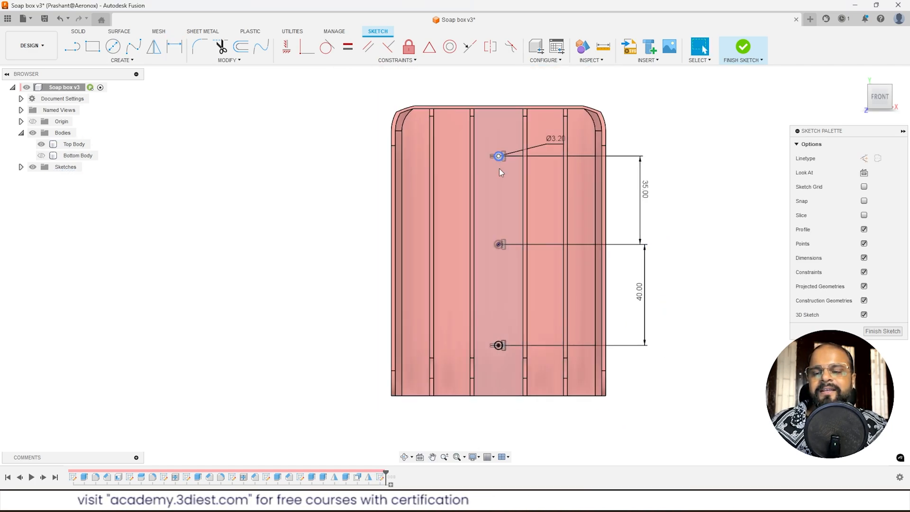
scroll(498, 212, "up", 1)
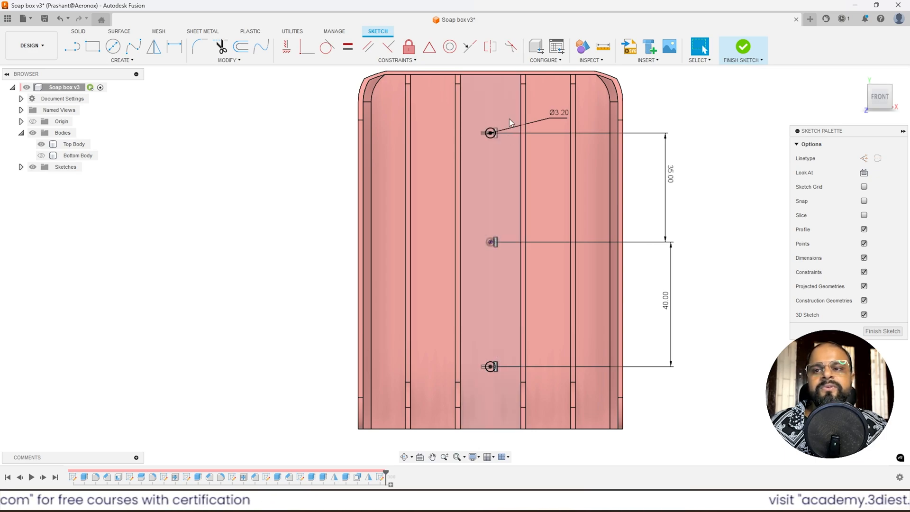
left_click(743, 48)
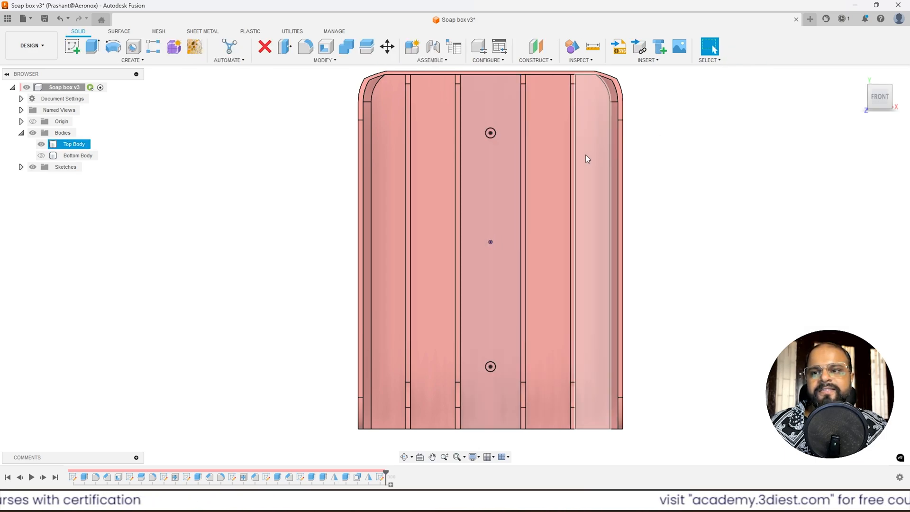
mouse_move(584, 154)
middle_mouse_down("shift")
mouse_move(552, 167)
mouse_move(536, 155)
middle_mouse_up("shift")
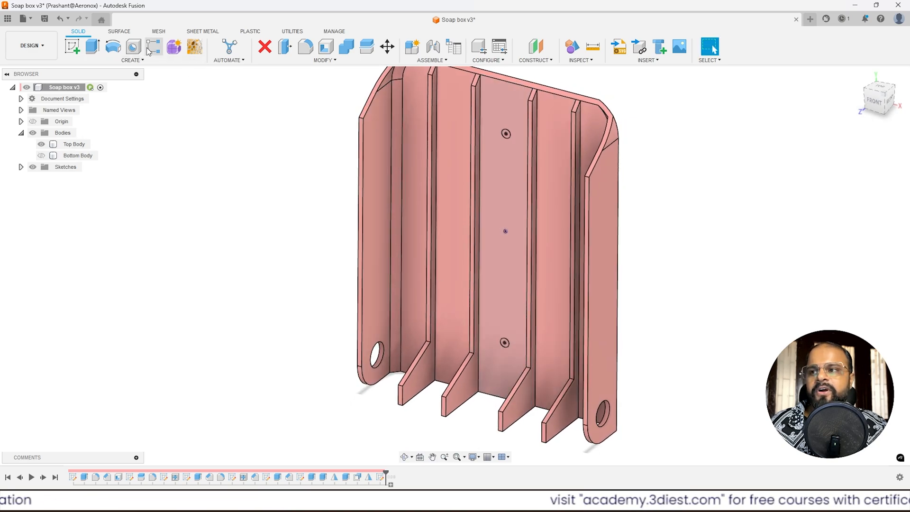
Extrude both 3.2 mm circles as a cut through the Top Body with a distance of -16.798 mm.
left_click(92, 48)
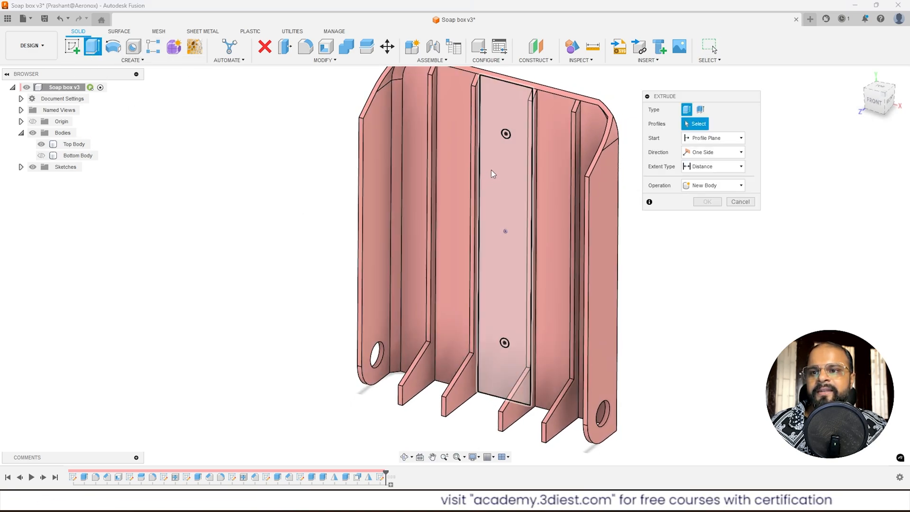
left_click(506, 136)
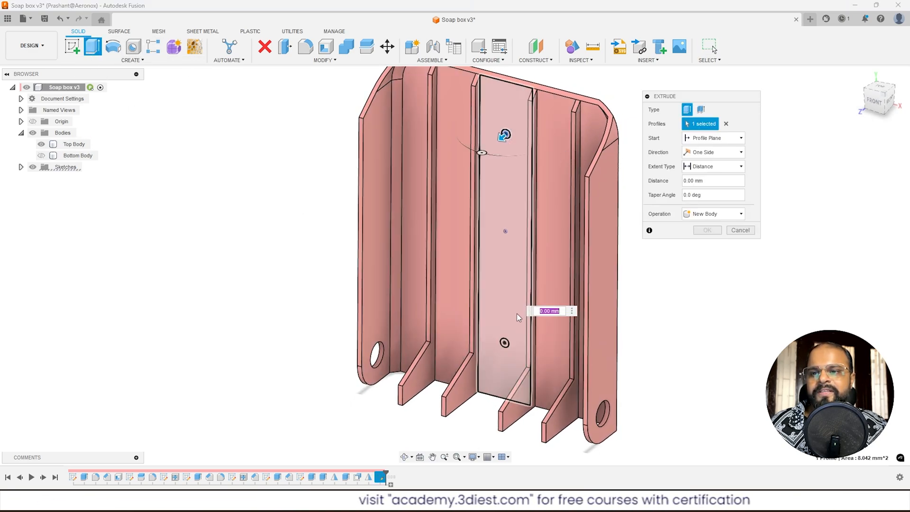
left_click(504, 343)
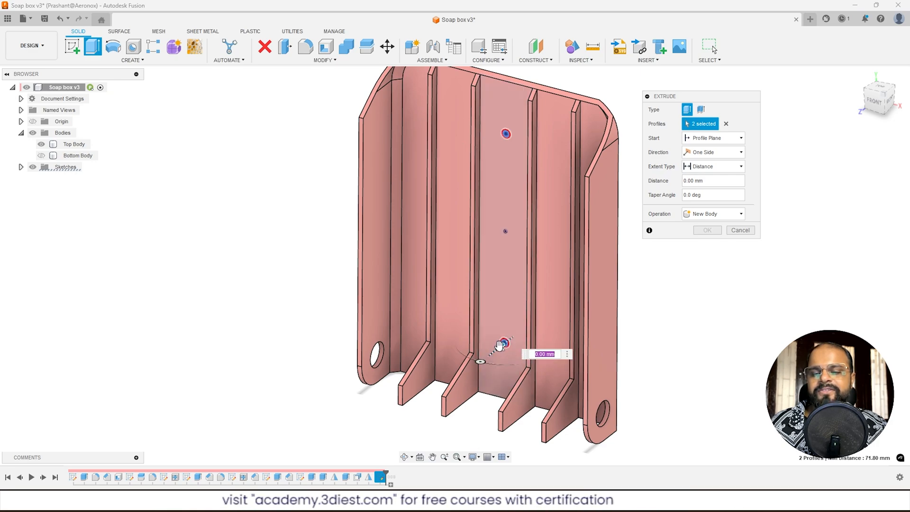
left_click_drag(518, 323, 524, 319)
middle_click_drag(560, 109, 495, 128, "shift")
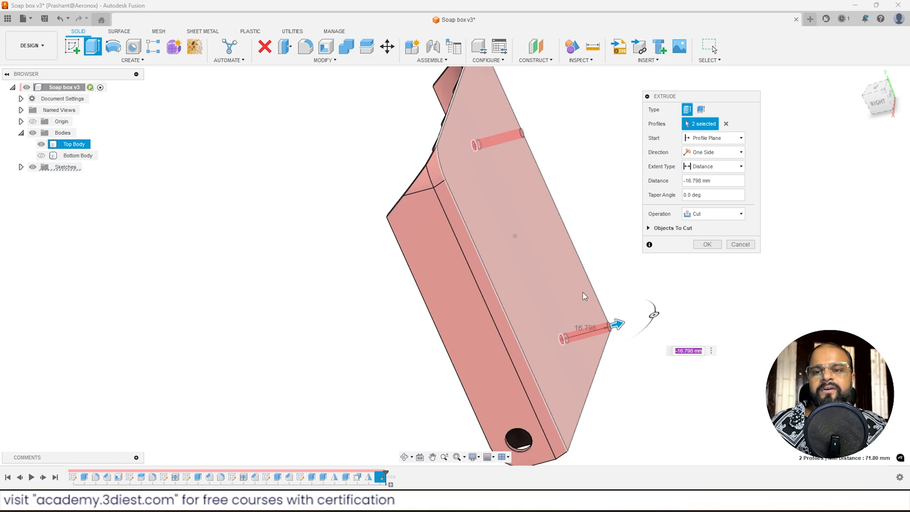
left_click(707, 244)
Roll the design history forward past the component creation to its end and show the Bottom Body component.
middle_click_drag(589, 265, 531, 205, "shift")
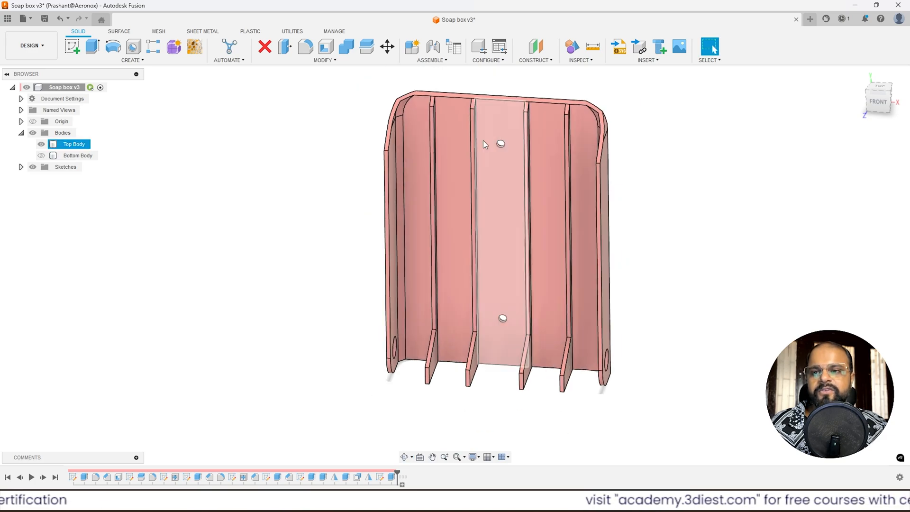
left_click(499, 325)
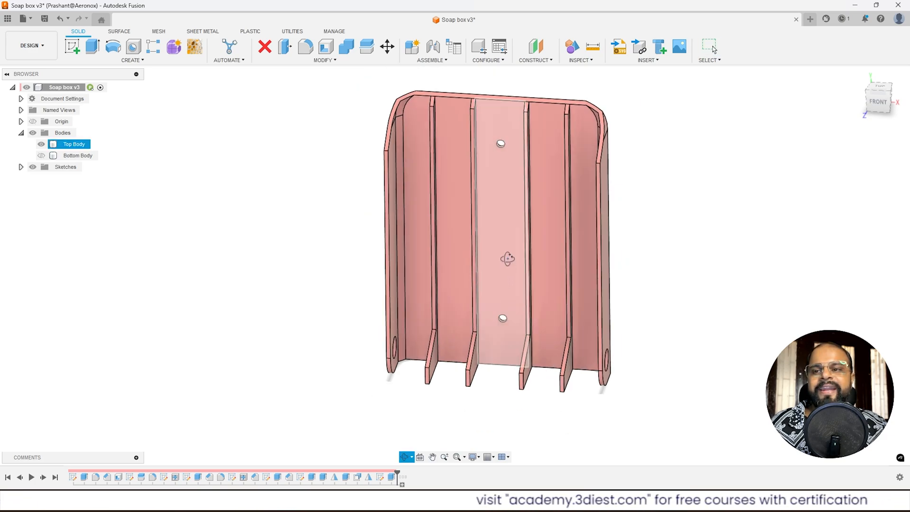
middle_click_drag(499, 325, 526, 212, "shift")
left_click(749, 153)
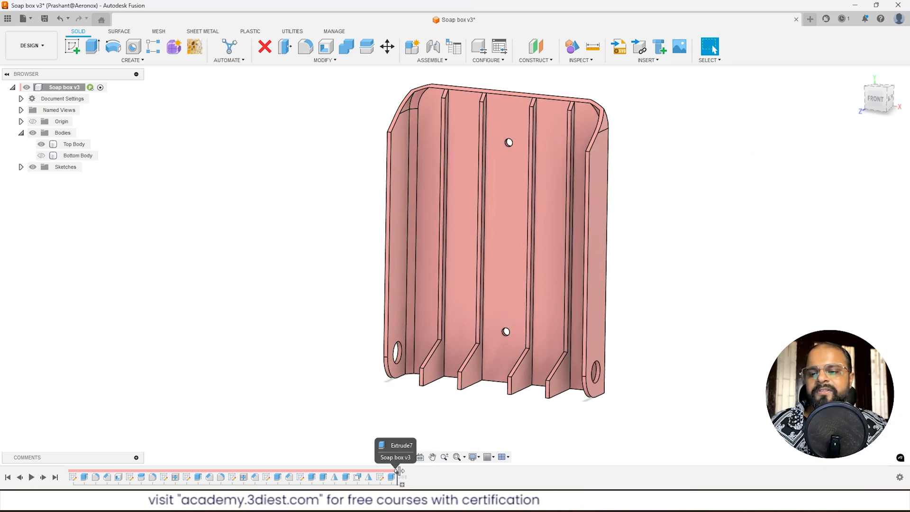
left_click_drag(407, 467, 410, 471)
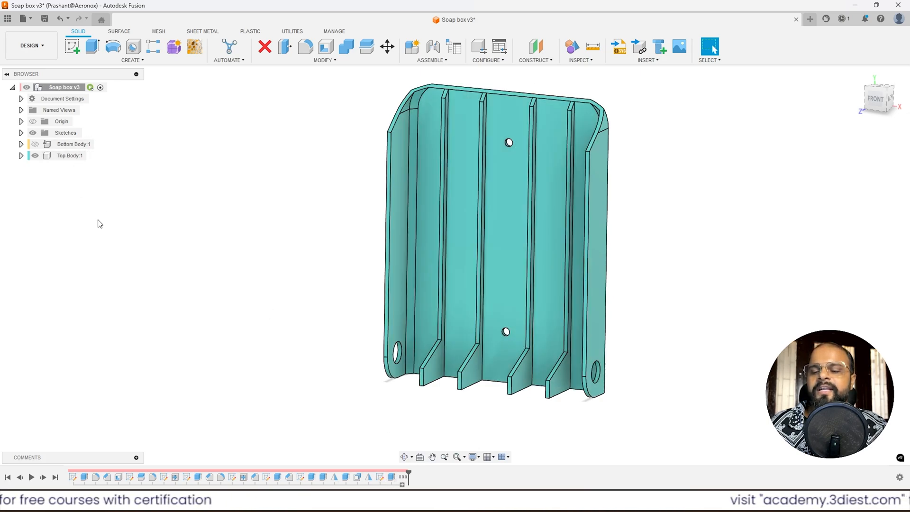
left_click(35, 144)
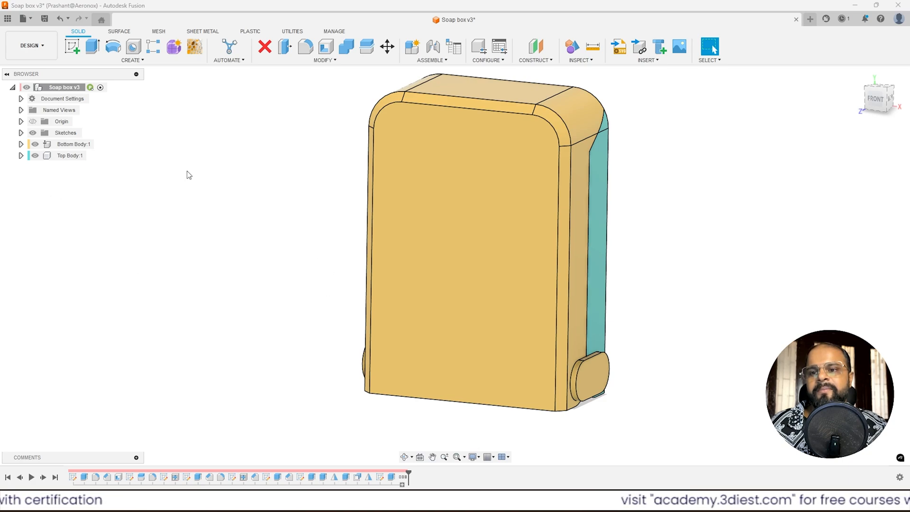